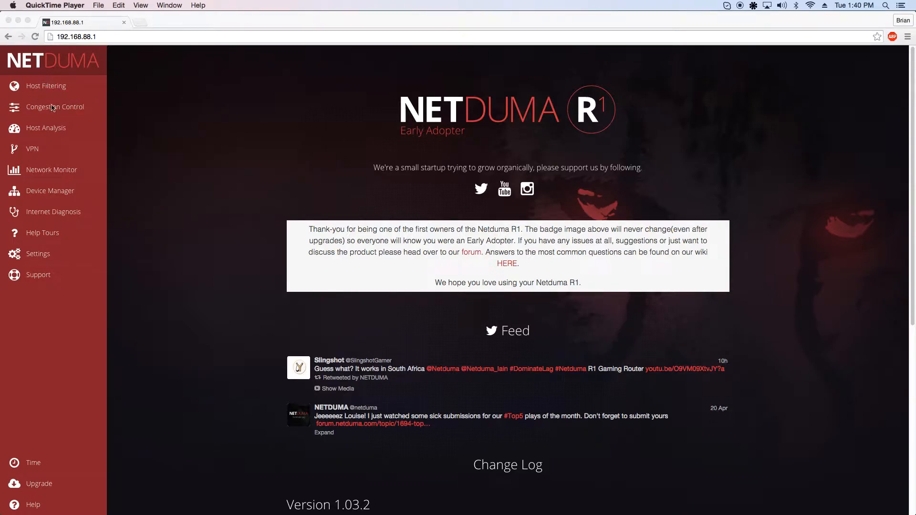
- Open Host Filtering and try to assign the Play station network PA service to the Playstation 4 in the first slot
click(36, 89)
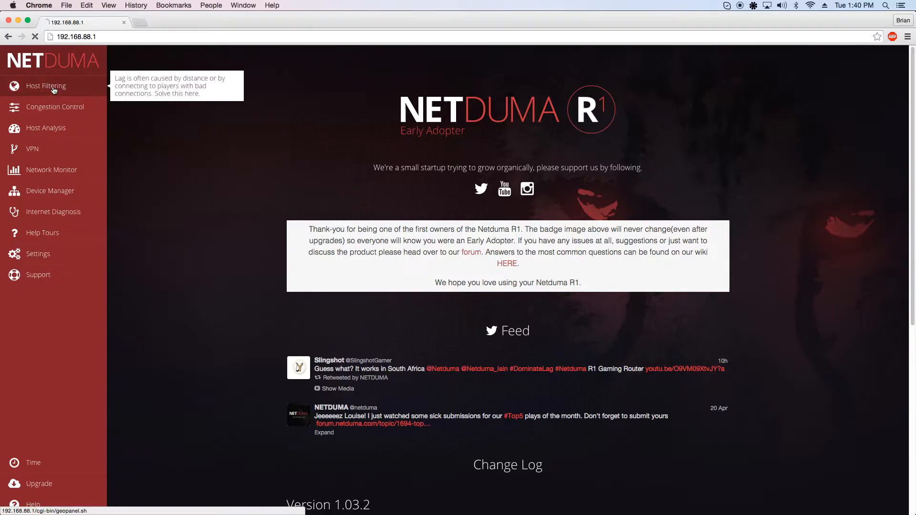
click(36, 90)
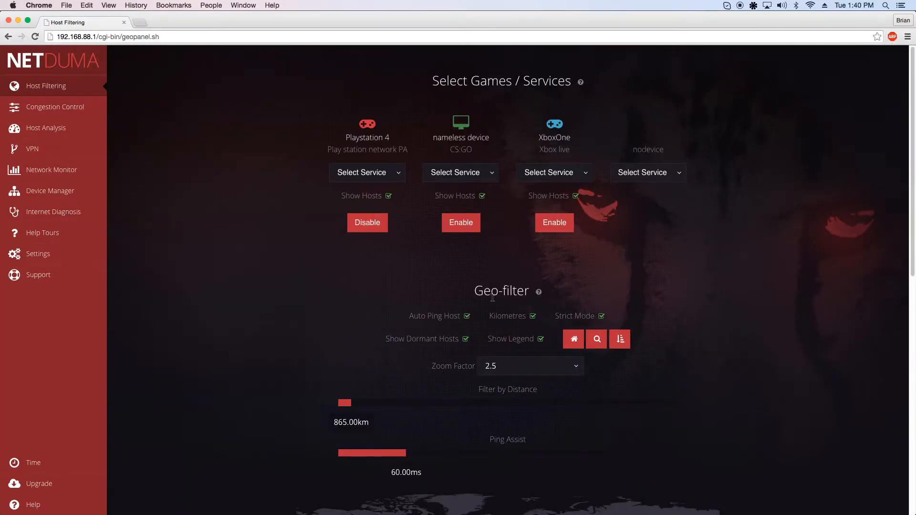
click(368, 172)
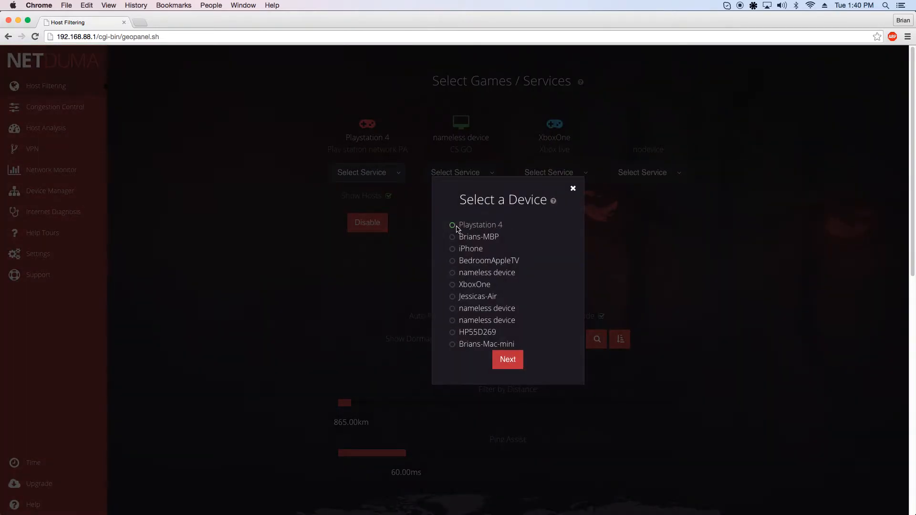
click(507, 360)
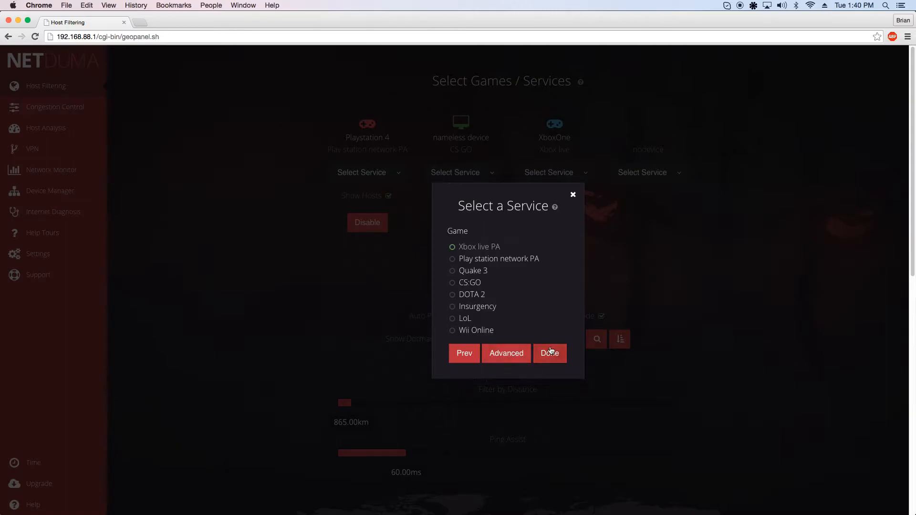
click(452, 260)
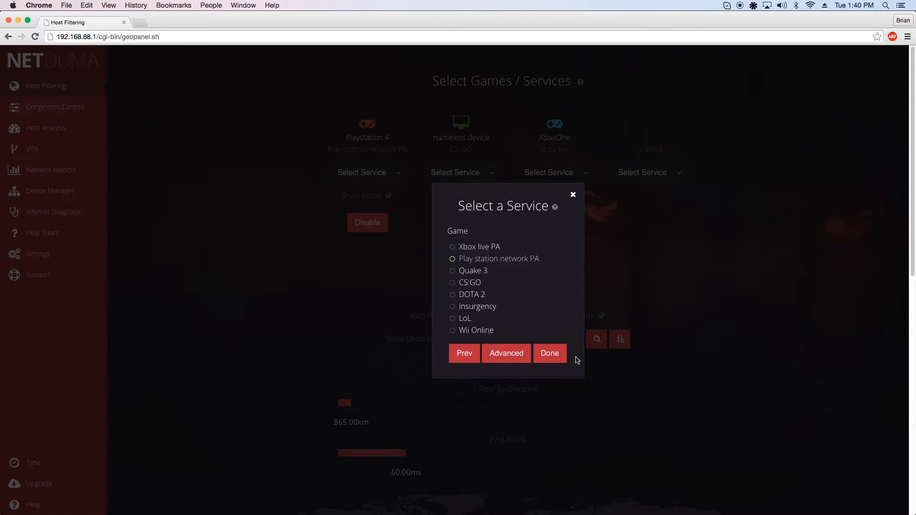
click(554, 355)
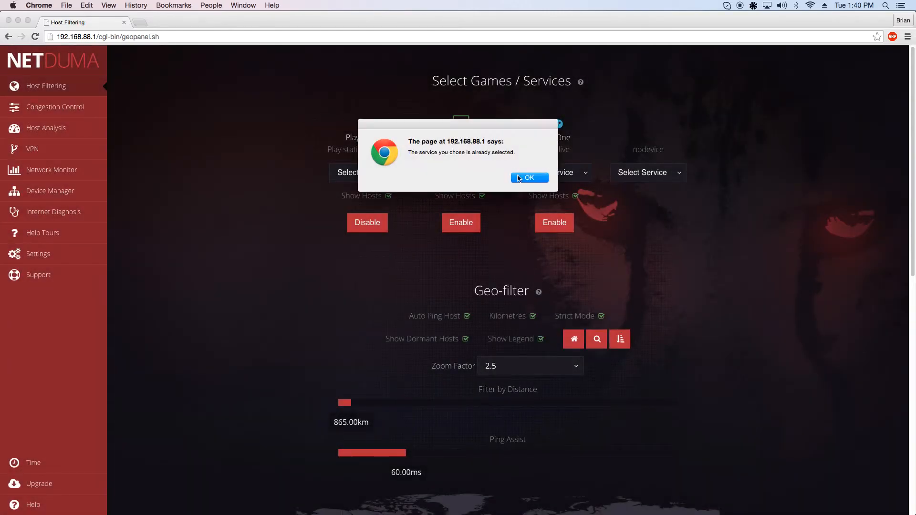
click(525, 178)
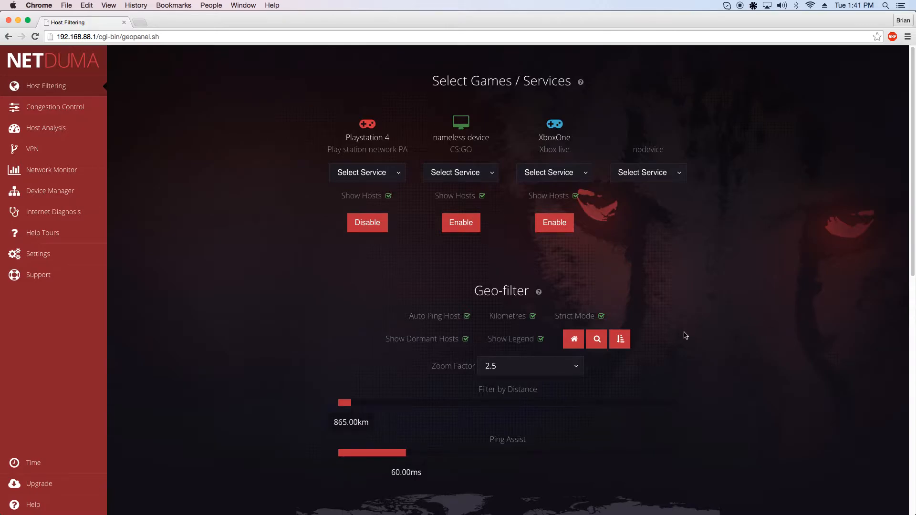
- Set the Geo-filter zoom factor to 5 and zoom the map in on the home location in the eastern United States
scroll(567, 327, down, 5)
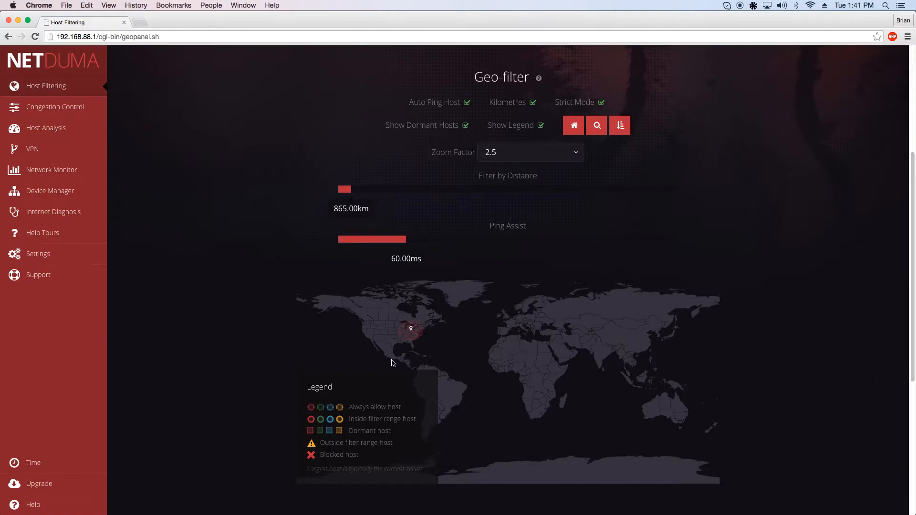
click(531, 159)
click(537, 192)
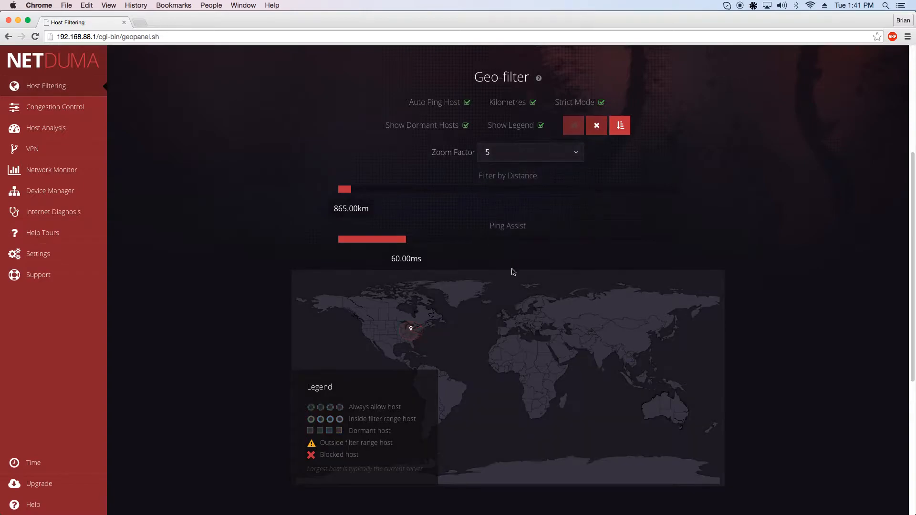
click(405, 335)
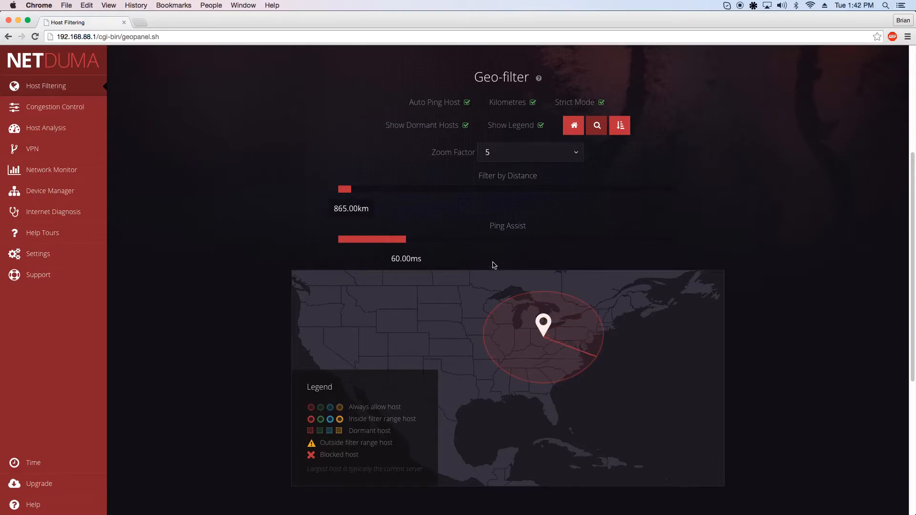
- Turn off the Kilometres, Show Dormant Hosts and Show Legend options of the Geo-filter
mouse_move(405, 261)
mouse_down()
mouse_move(395, 264)
mouse_move(406, 260)
mouse_up()
click(534, 103)
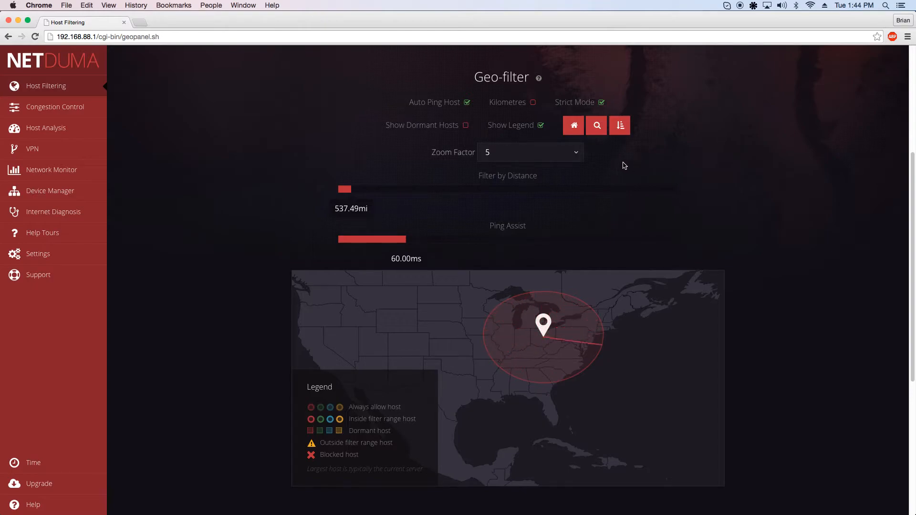
click(541, 127)
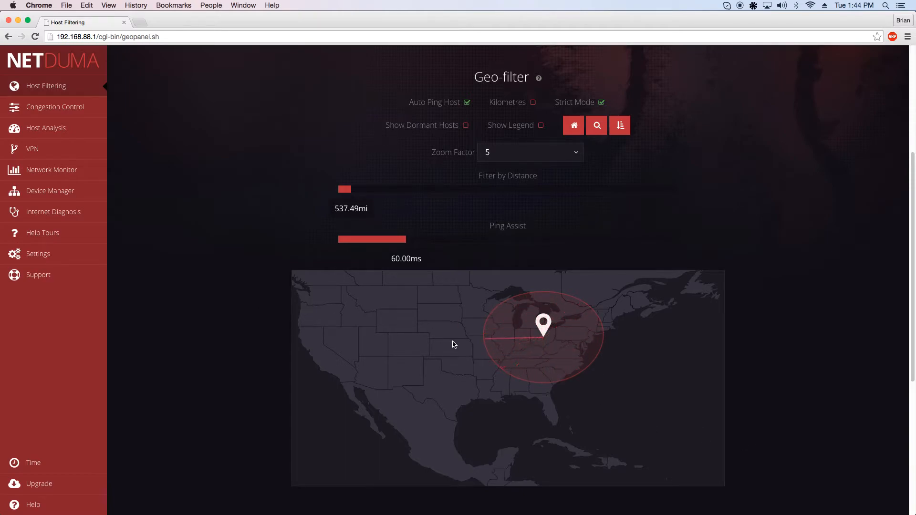
- Open the uppermost host at the far allowed edge of the Deny & Allow chart and update its handle to "IThesilence"
scroll(563, 388, down, 1)
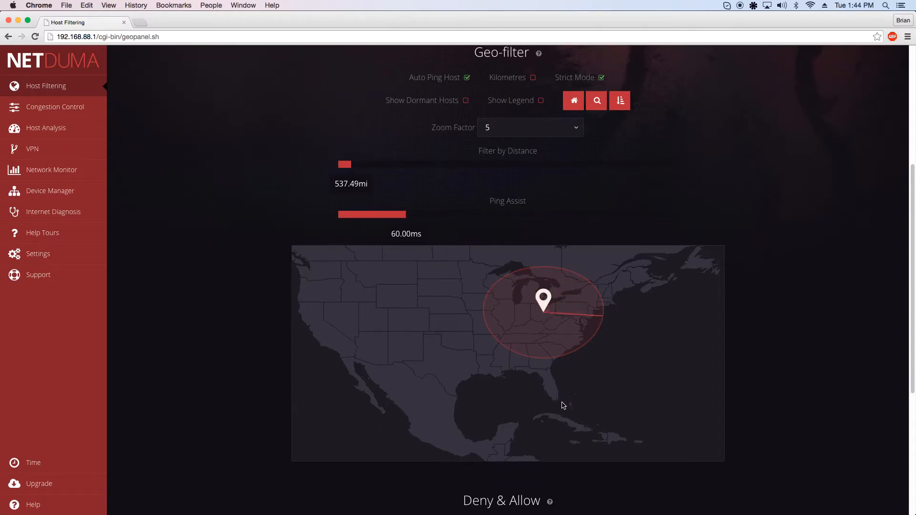
scroll(563, 406, down, 5)
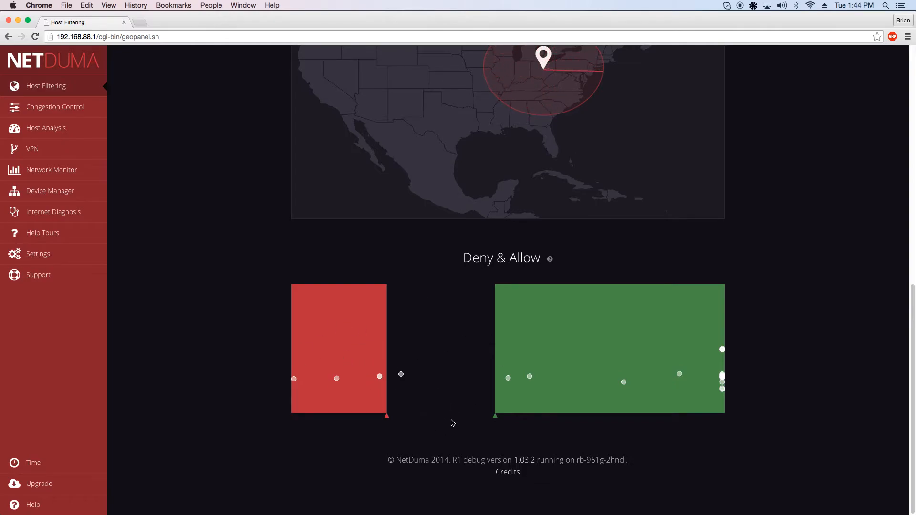
click(722, 350)
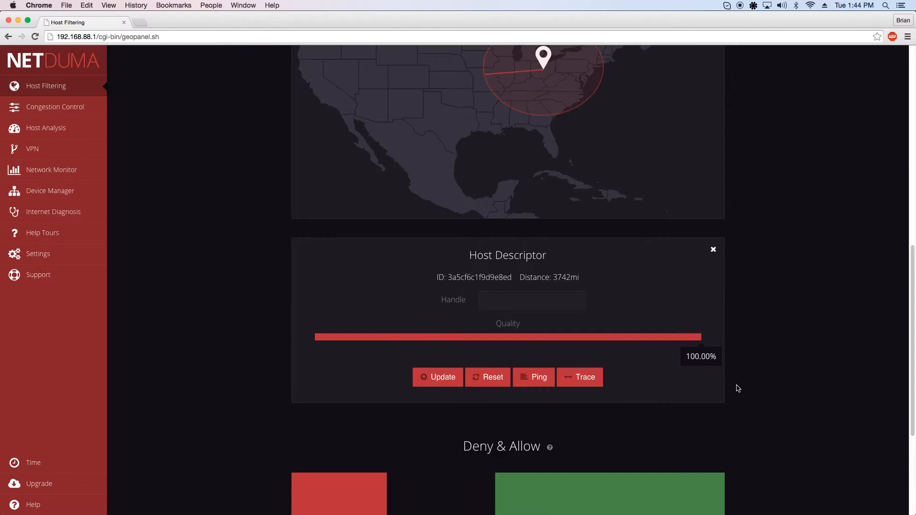
scroll(658, 393, down, 3)
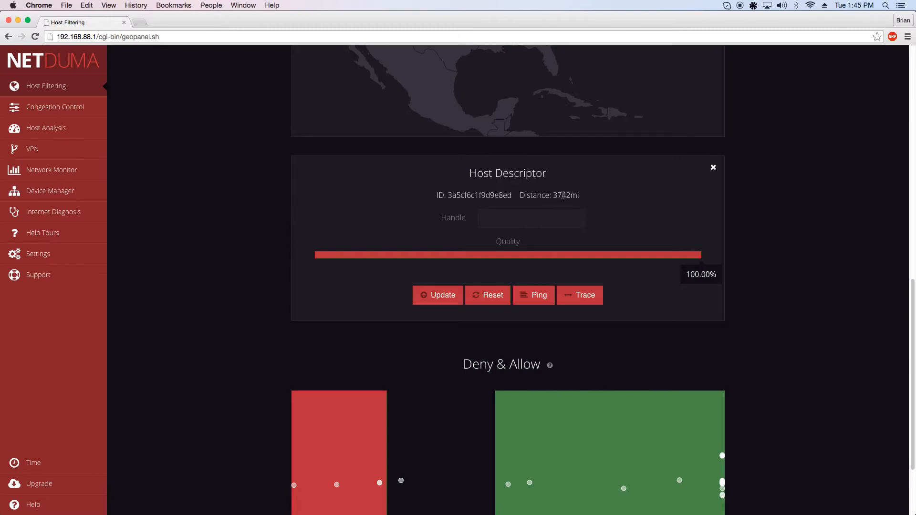
scroll(591, 207, up, 5)
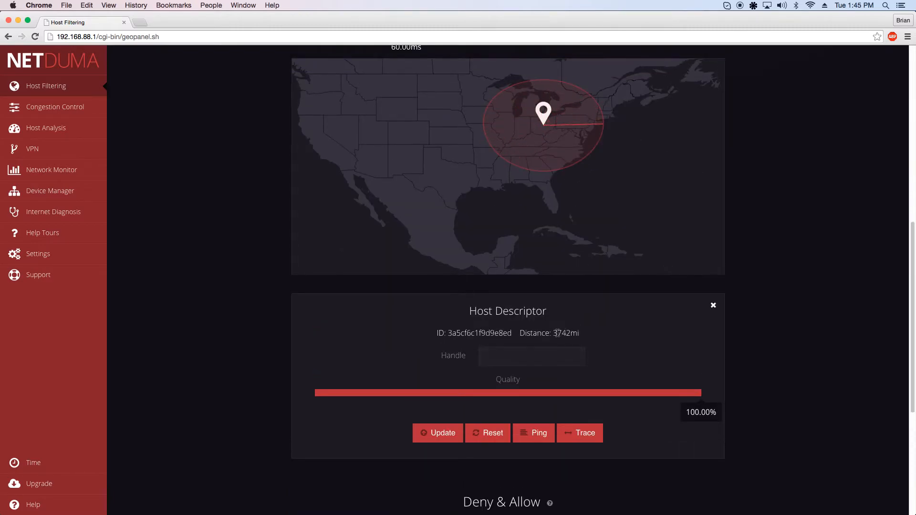
click(515, 353)
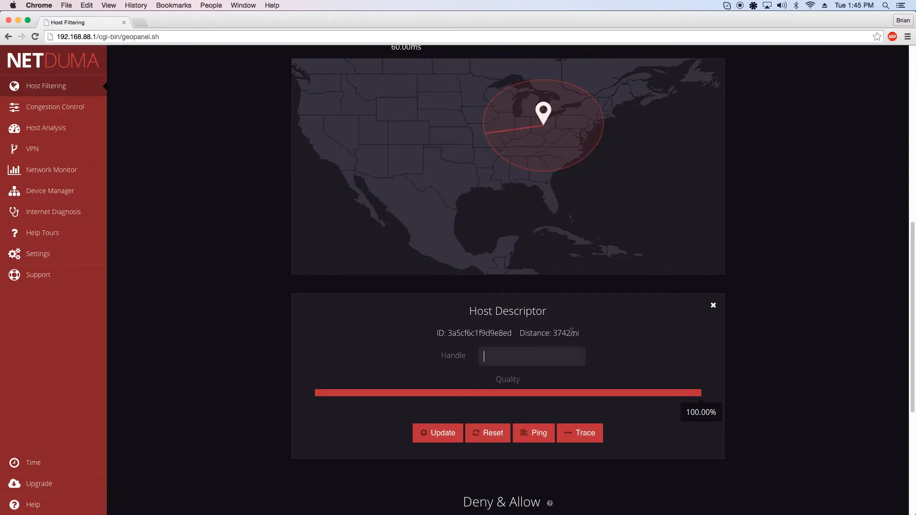
text(IThesilence)
click(437, 440)
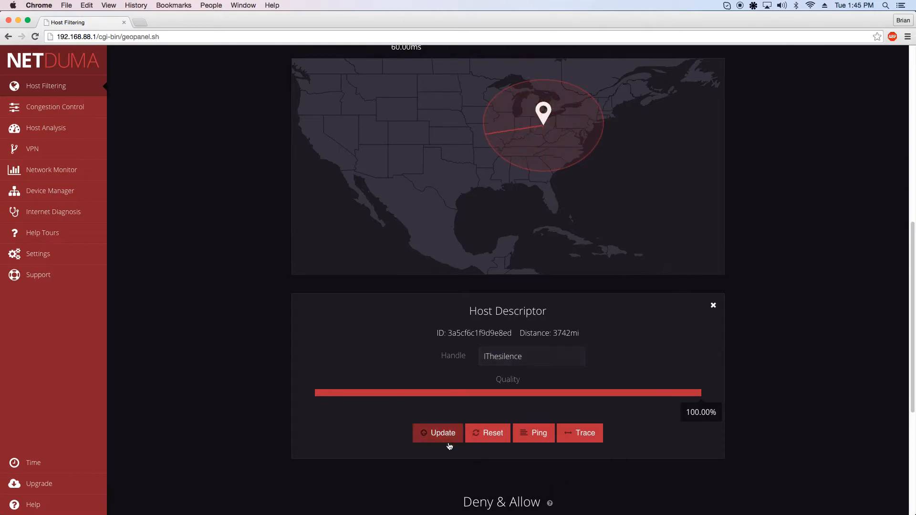
scroll(665, 428, down, 5)
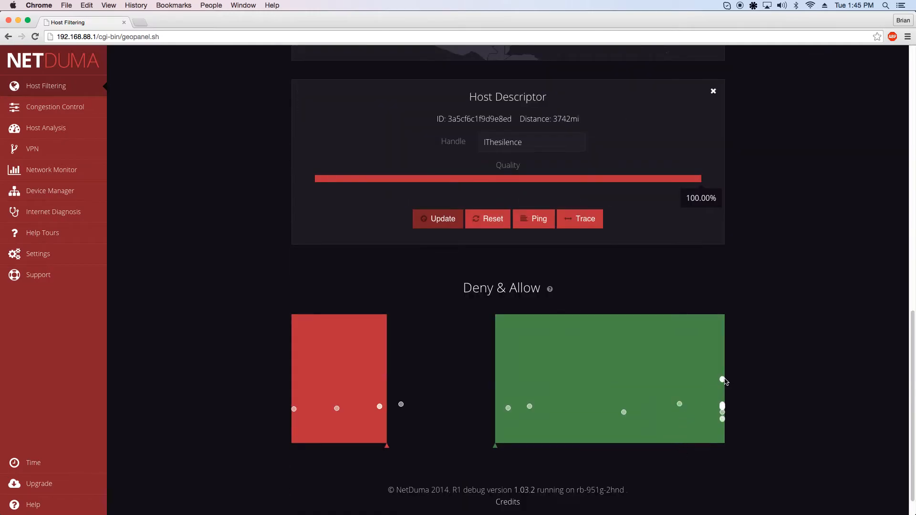
click(723, 406)
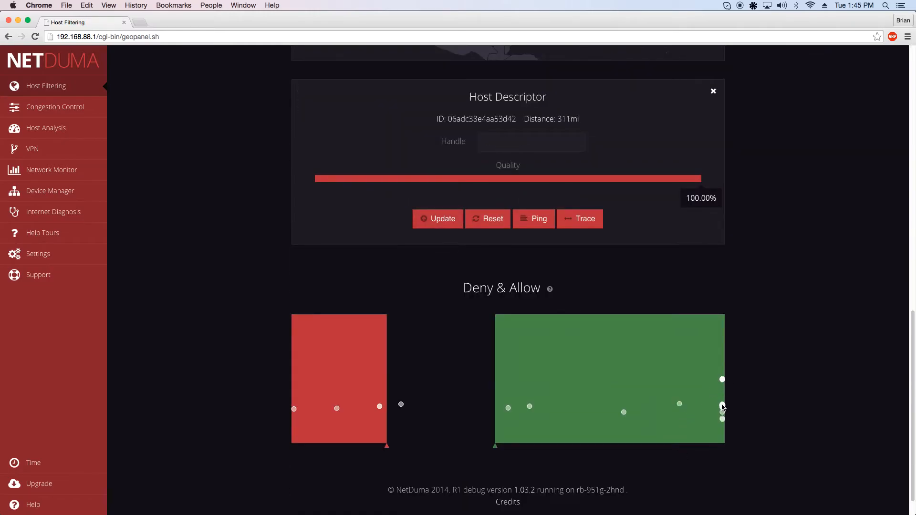
click(723, 381)
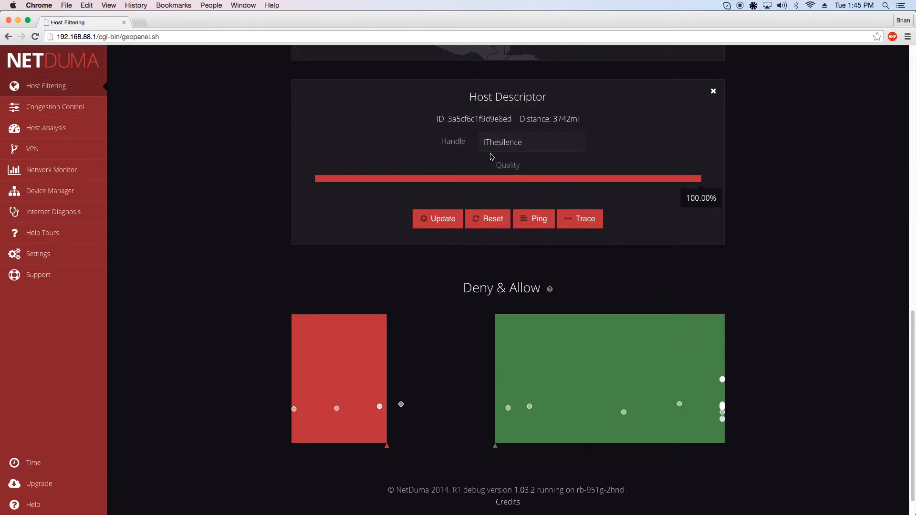
mouse_move(700, 179)
mouse_down()
mouse_move(317, 210)
mouse_move(508, 186)
mouse_move(697, 187)
mouse_move(392, 188)
mouse_move(703, 187)
mouse_up()
click(455, 225)
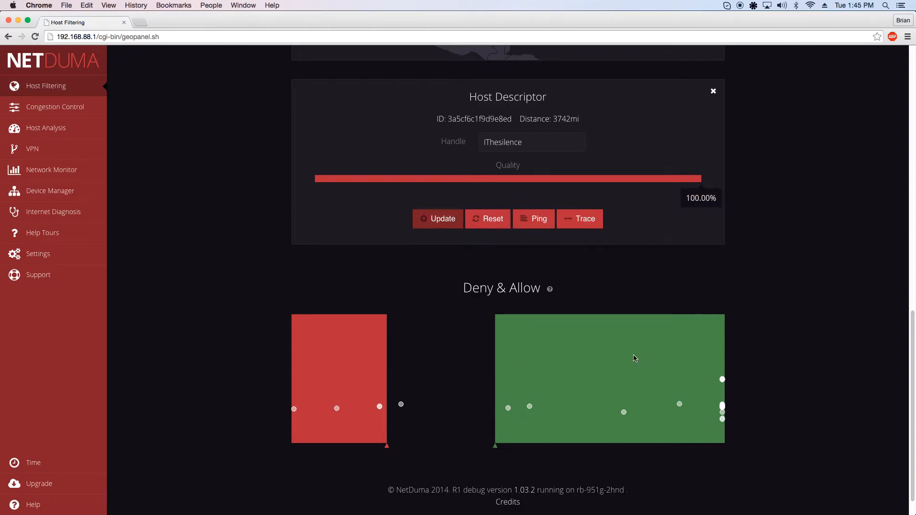
- Inspect the host descriptors of the other hosts clustered at the far allowed edge of the Deny & Allow chart
click(723, 406)
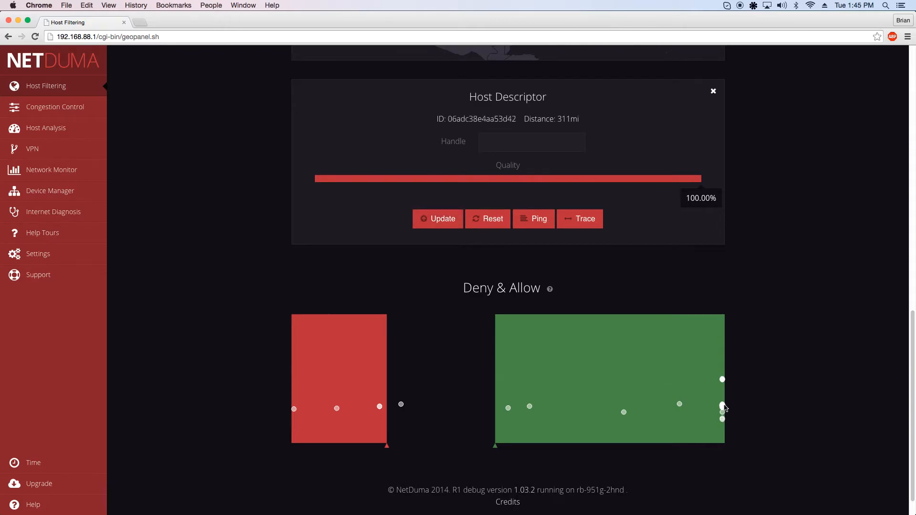
scroll(568, 162, up, 5)
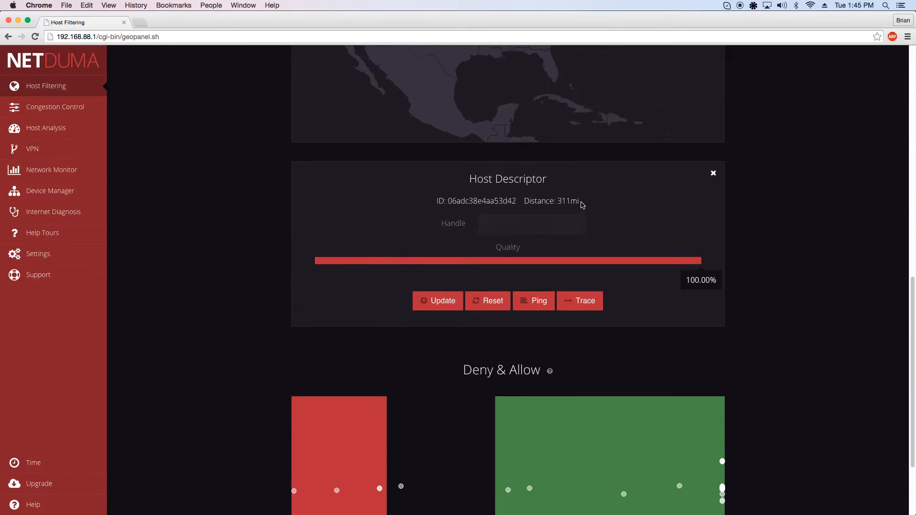
scroll(576, 229, down, 5)
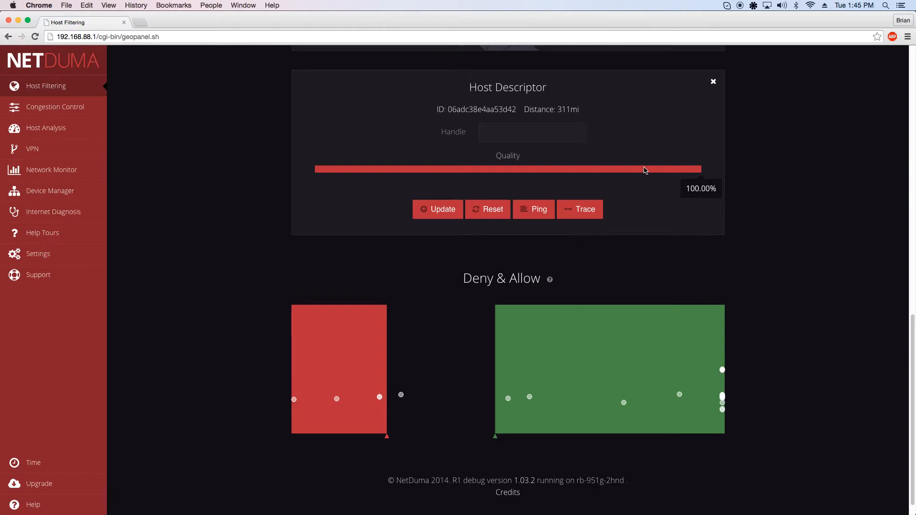
click(722, 410)
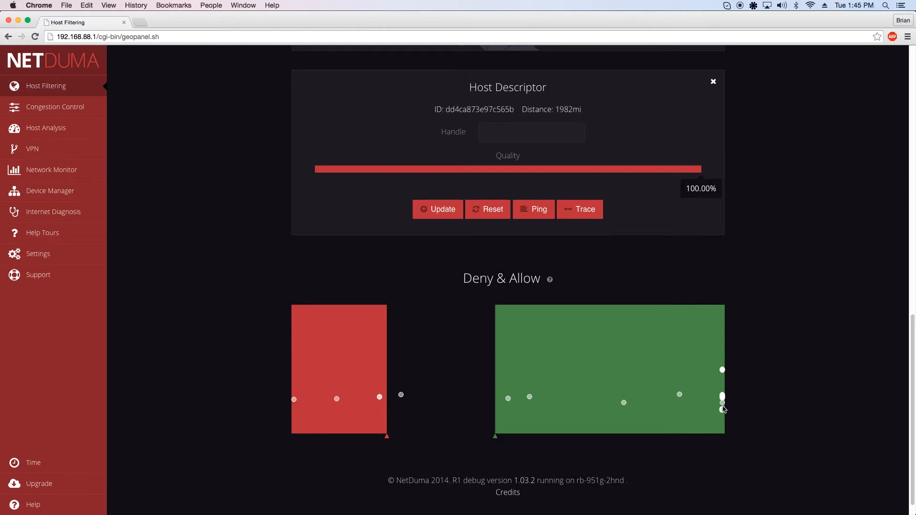
click(723, 404)
click(724, 398)
click(724, 395)
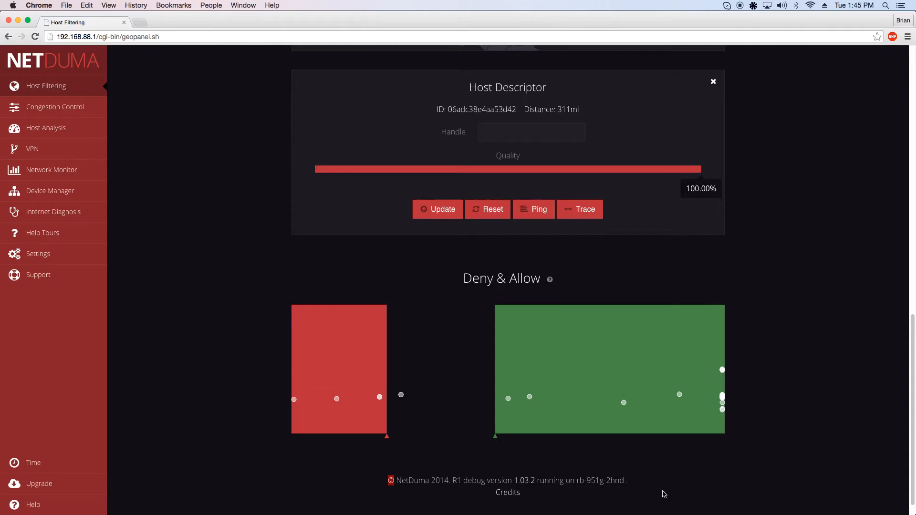
- Examine the Geo-filter map together with the selected host's descriptor and the Deny & Allow chart
scroll(480, 275, up, 7)
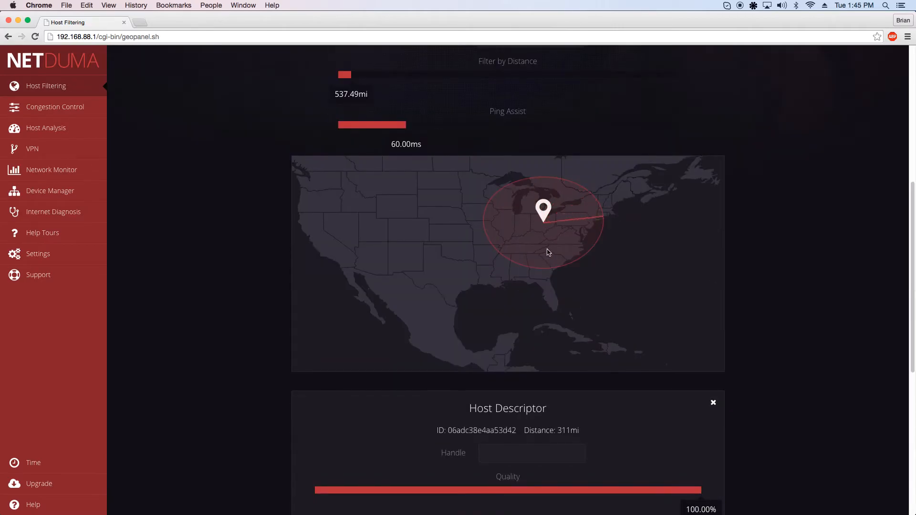
scroll(539, 334, down, 4)
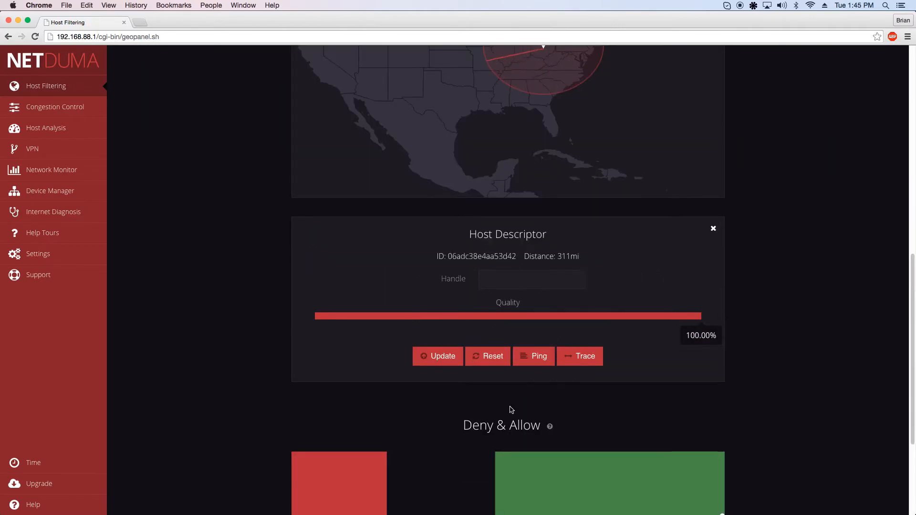
click(451, 367)
scroll(586, 342, up, 5)
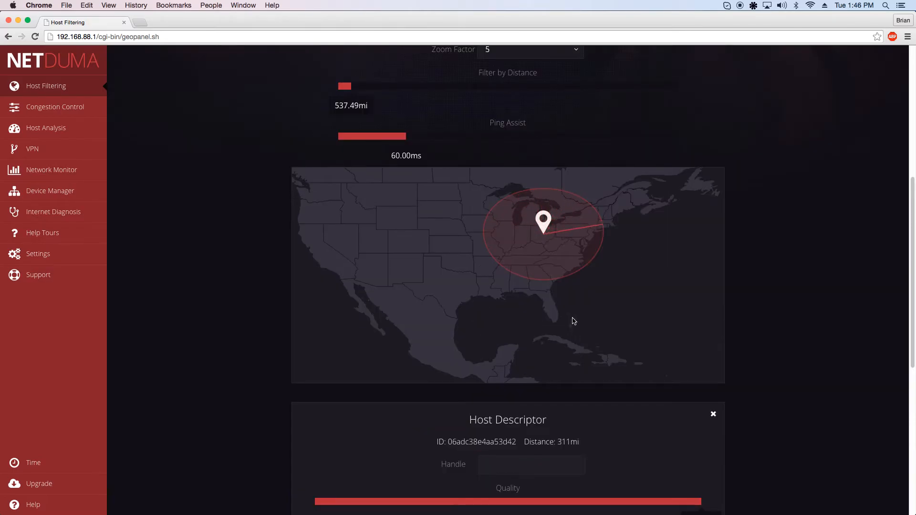
scroll(551, 342, down, 3)
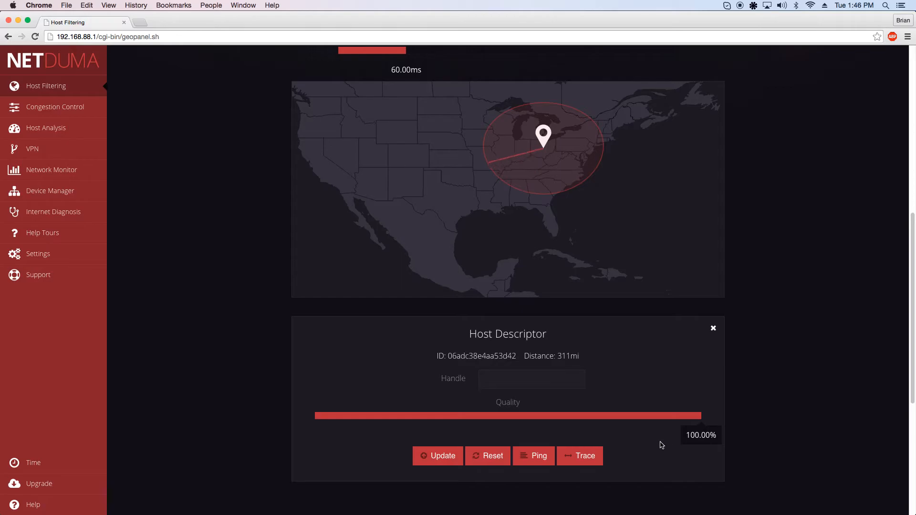
scroll(644, 434, down, 8)
scroll(641, 433, up, 3)
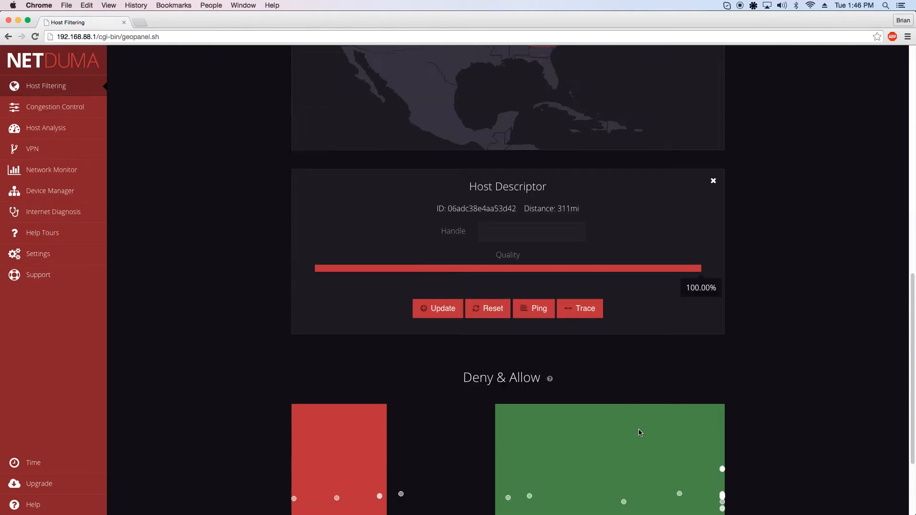
scroll(355, 281, up, 9)
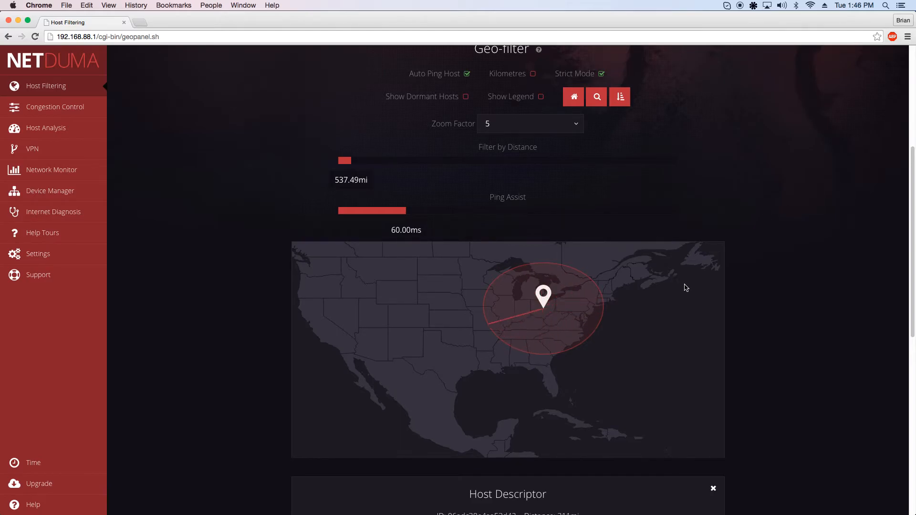
scroll(685, 291, down, 3)
scroll(683, 299, up, 1)
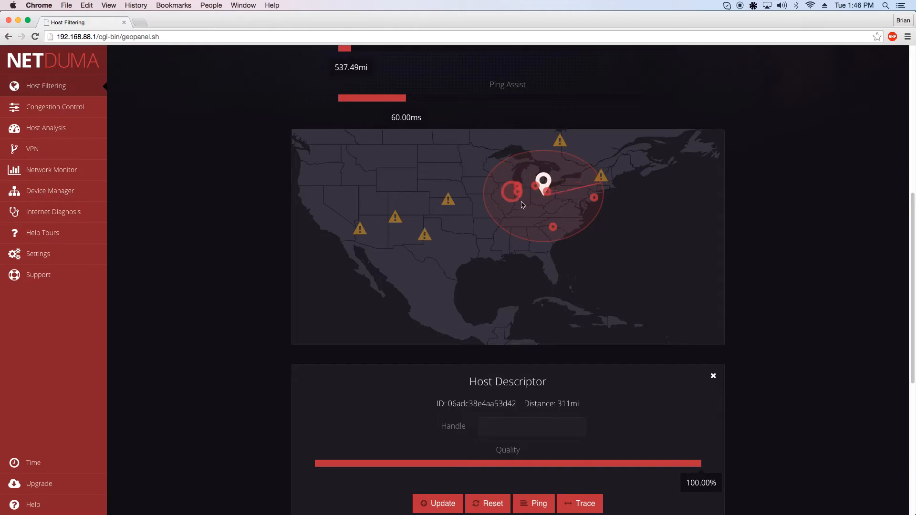
- Ping the host 287 mi away from its Host Descriptor and examine the Ping Graph alongside the Geo-filter map
scroll(679, 329, down, 5)
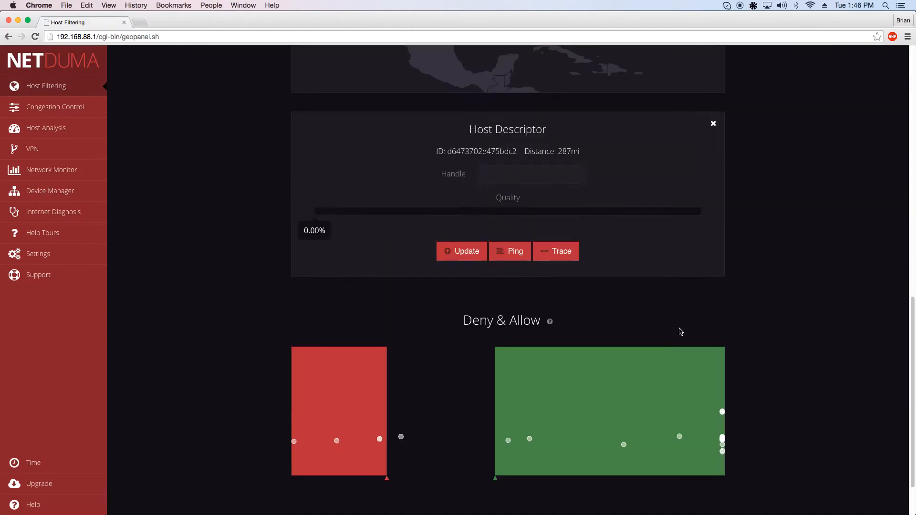
click(509, 261)
scroll(510, 266, up, 3)
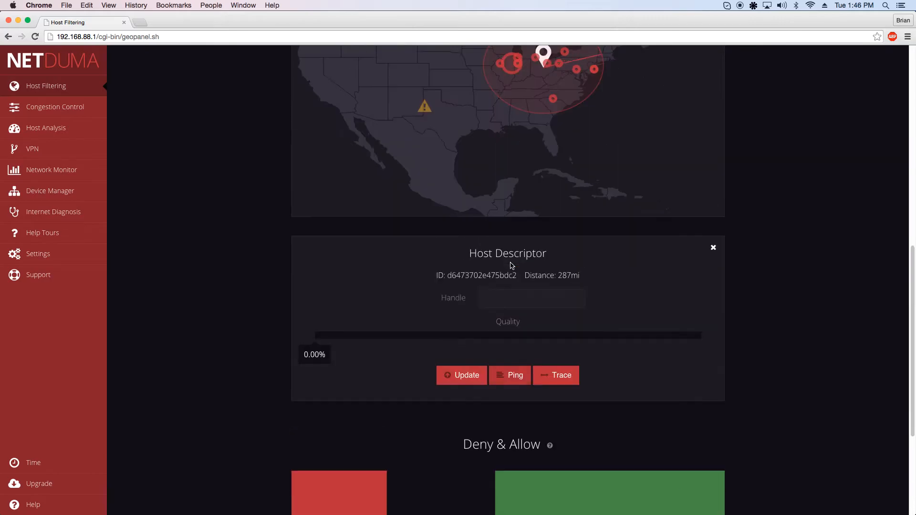
scroll(637, 405, down, 3)
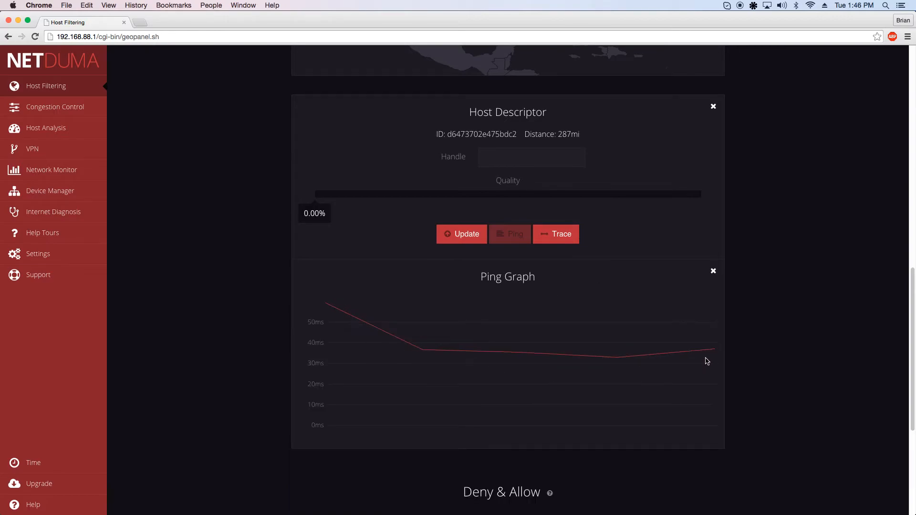
scroll(528, 374, up, 5)
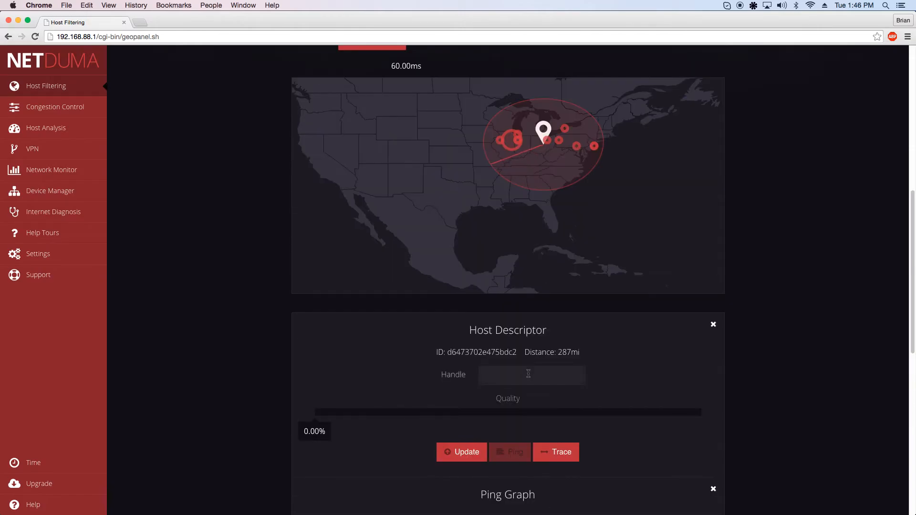
scroll(529, 373, down, 3)
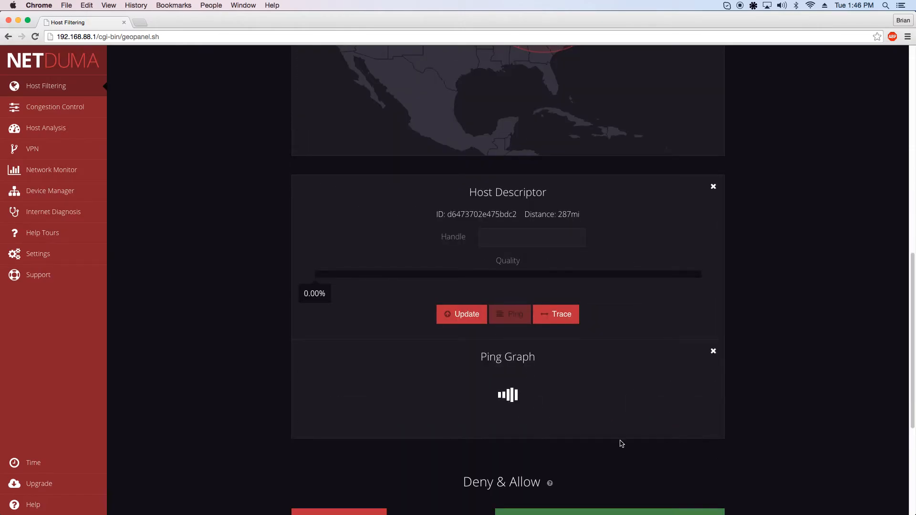
scroll(607, 435, up, 2)
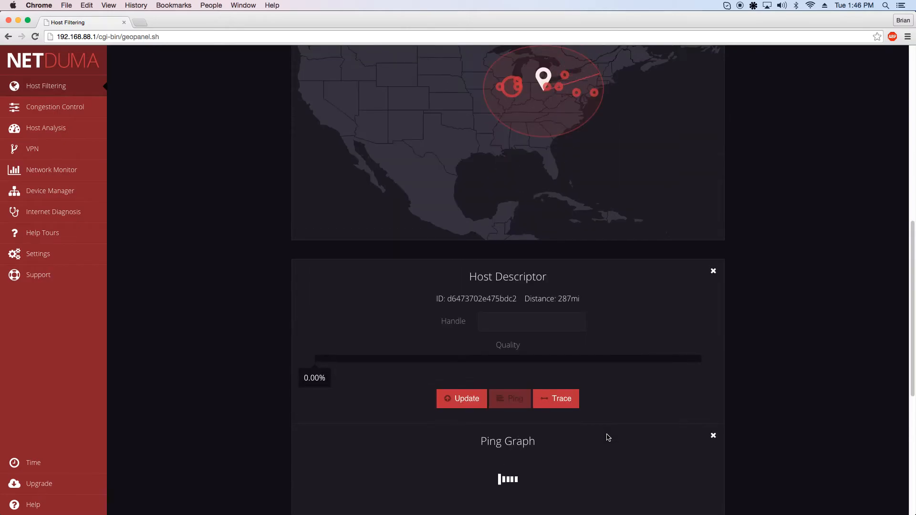
scroll(608, 438, down, 1)
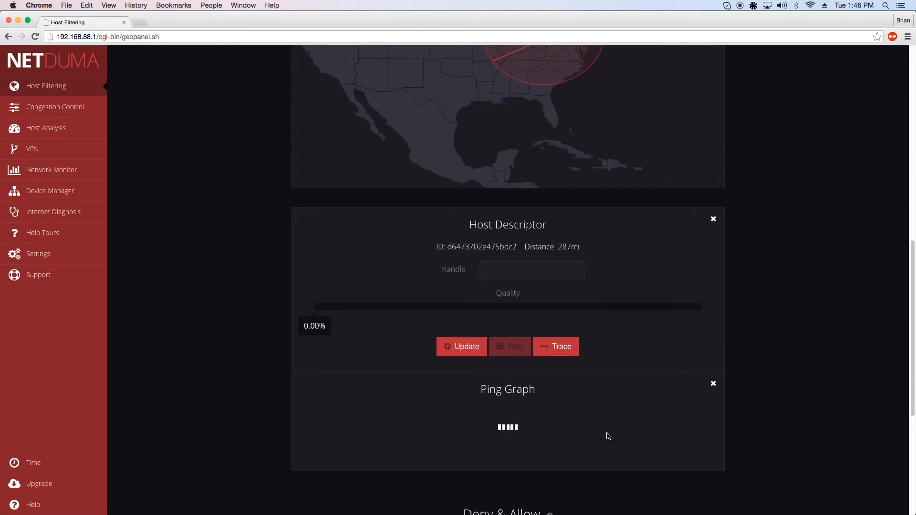
scroll(602, 437, down, 4)
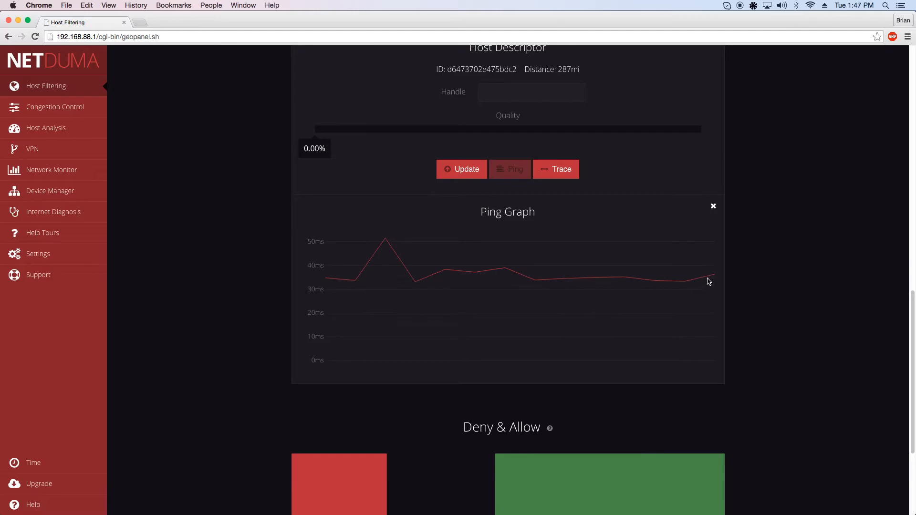
scroll(537, 272, up, 6)
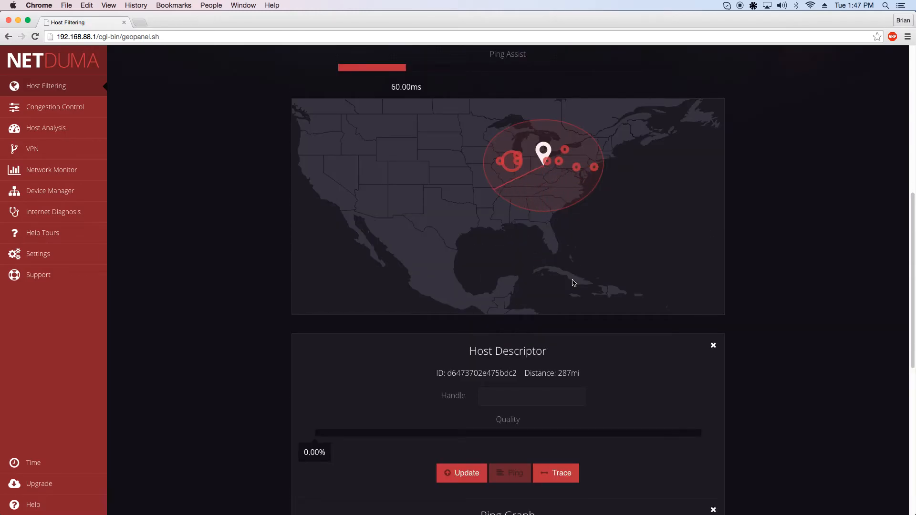
scroll(568, 239, down, 2)
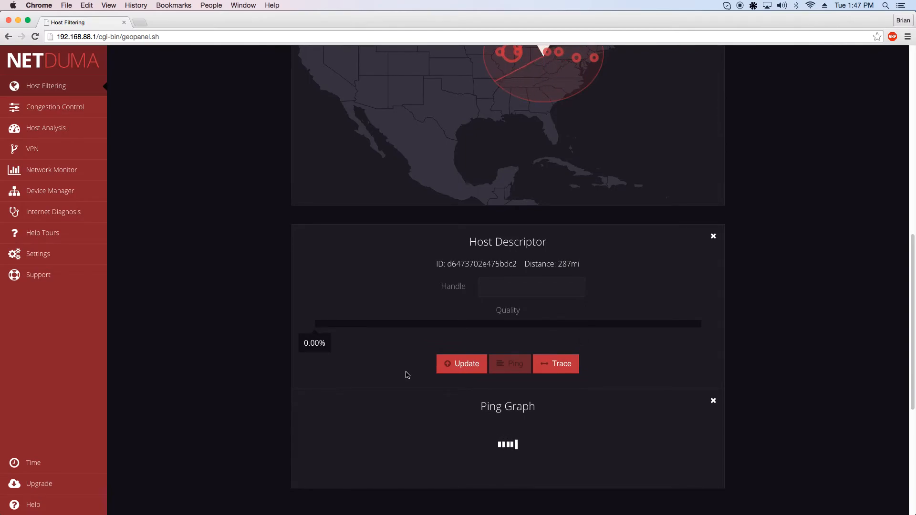
- Review the pinged host's quality rating and Ping Graph, together with the Geo-filter map and settings above it
drag(329, 345, 315, 326)
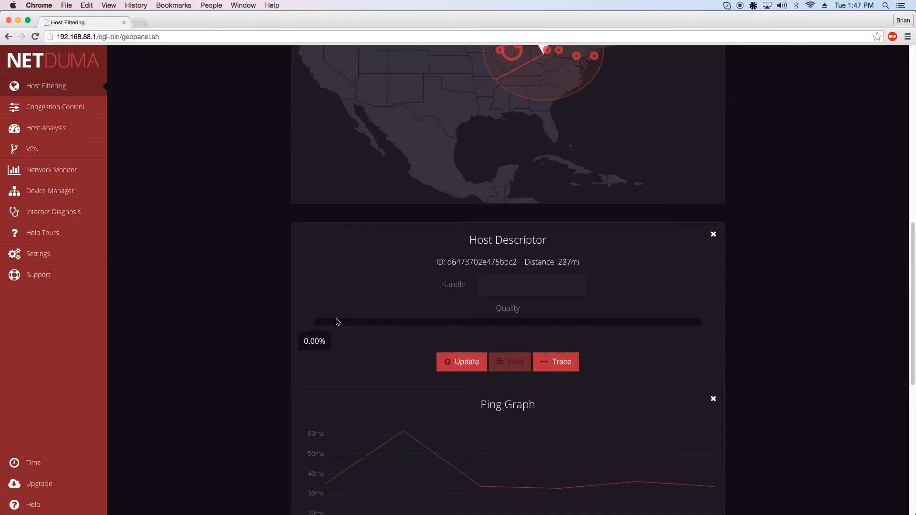
scroll(386, 289, down, 2)
drag(316, 293, 288, 285)
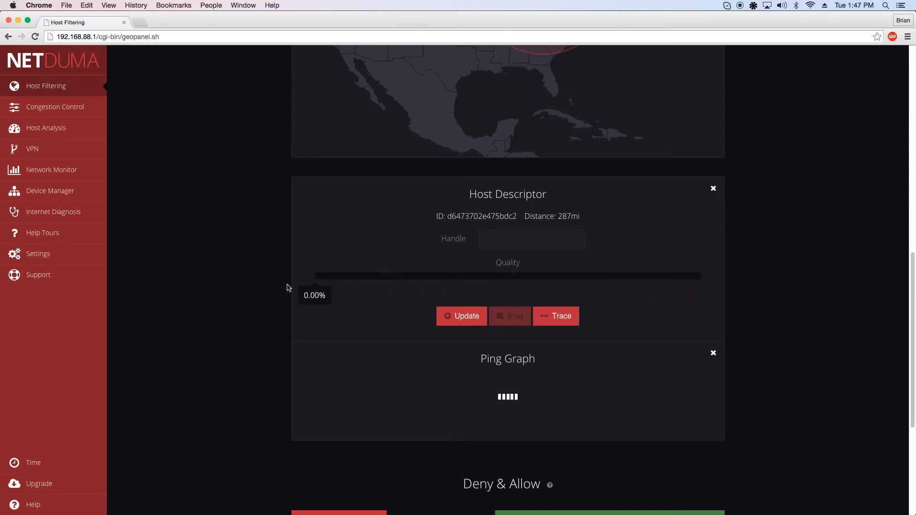
scroll(400, 258, up, 6)
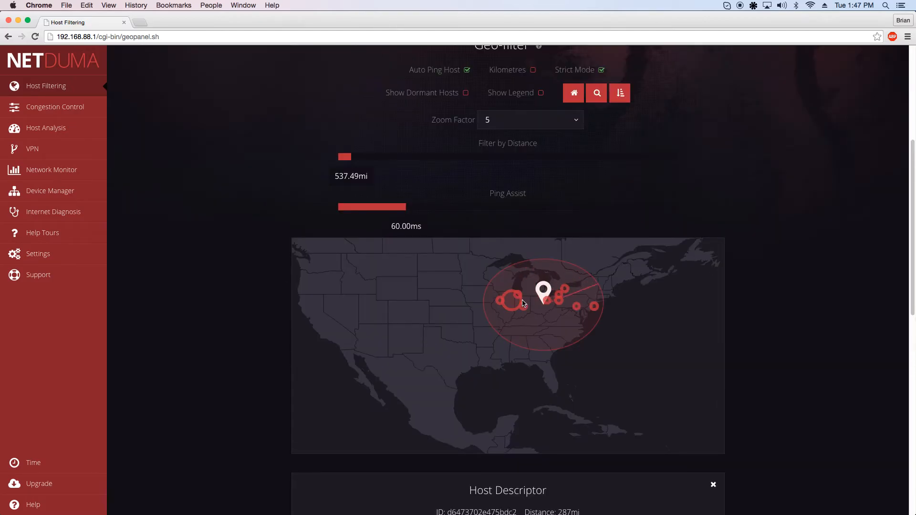
scroll(522, 303, down, 8)
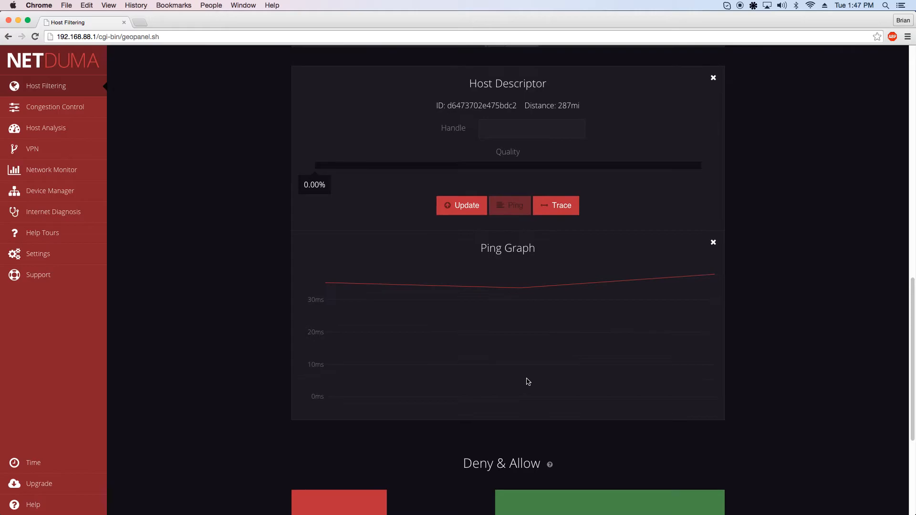
scroll(505, 258, up, 15)
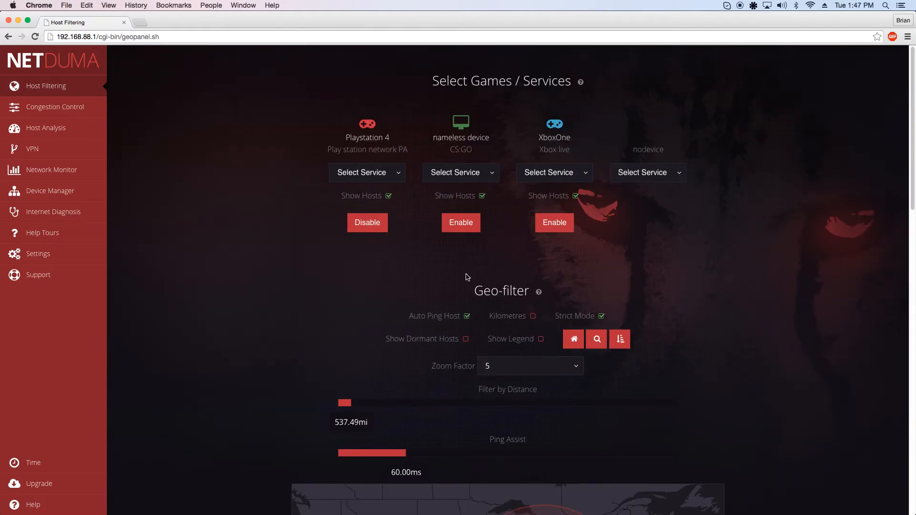
scroll(395, 274, down, 1)
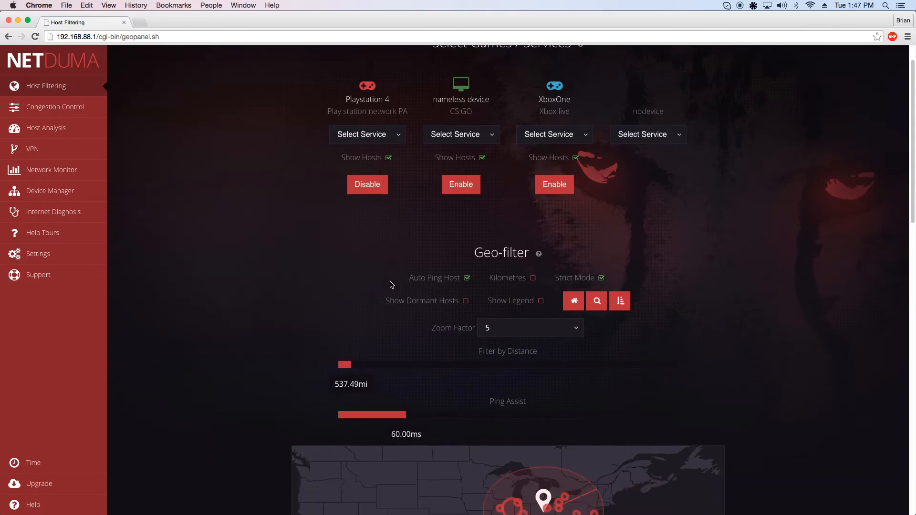
- Enable Strict Mode in the Geo-filter and widen its filter distance to 651.20 mi
scroll(391, 285, down, 4)
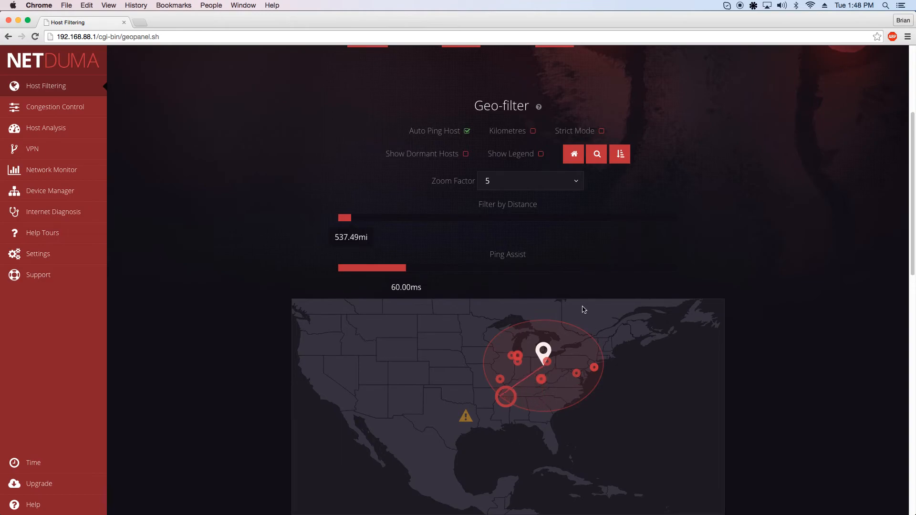
click(602, 131)
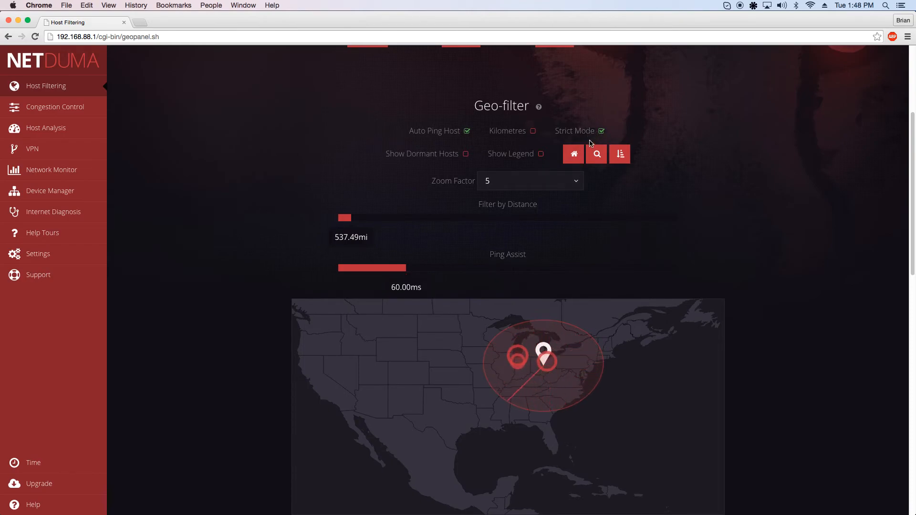
click(621, 159)
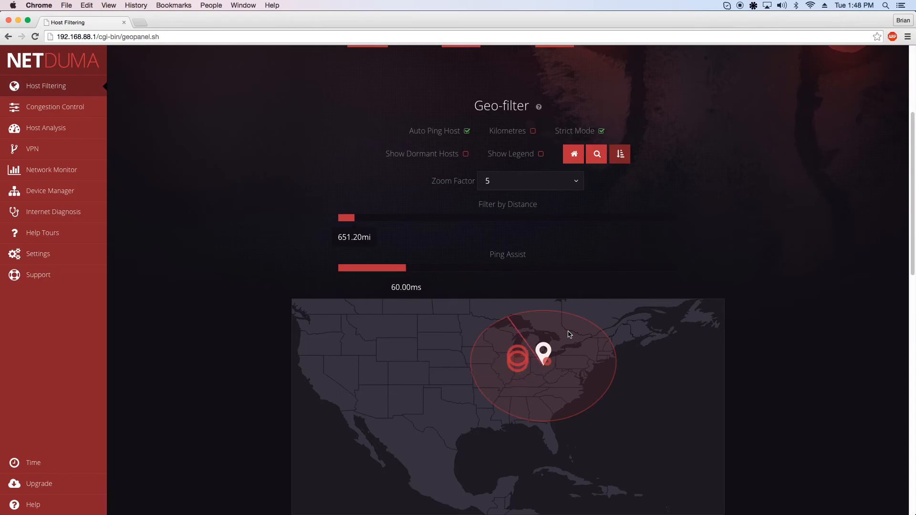
scroll(523, 286, down, 1)
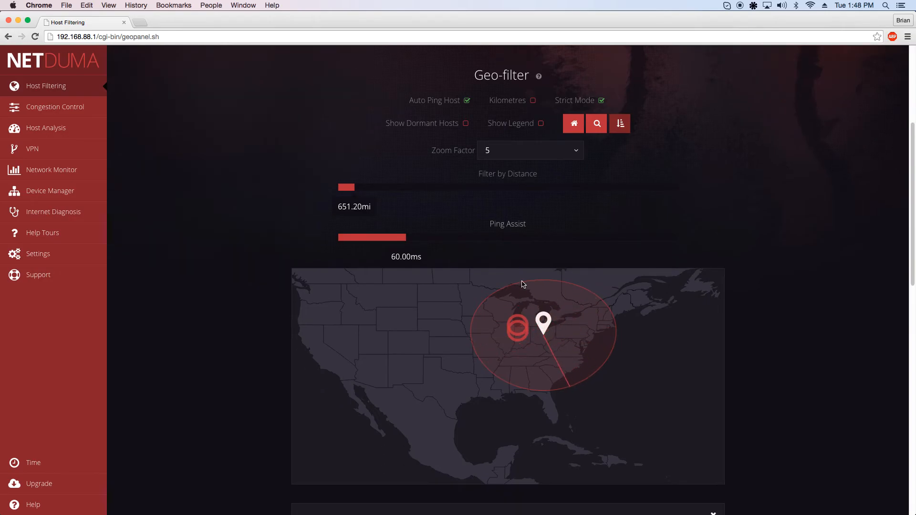
scroll(523, 285, up, 5)
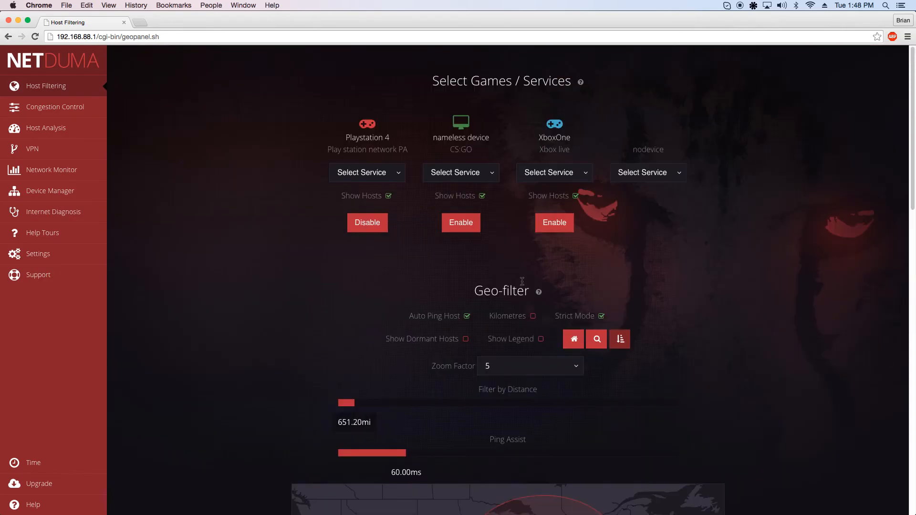
- Open Congestion Control and review the Anti-flood algorithm, the download and upload caps, and the Device Prioritisation chart
click(67, 107)
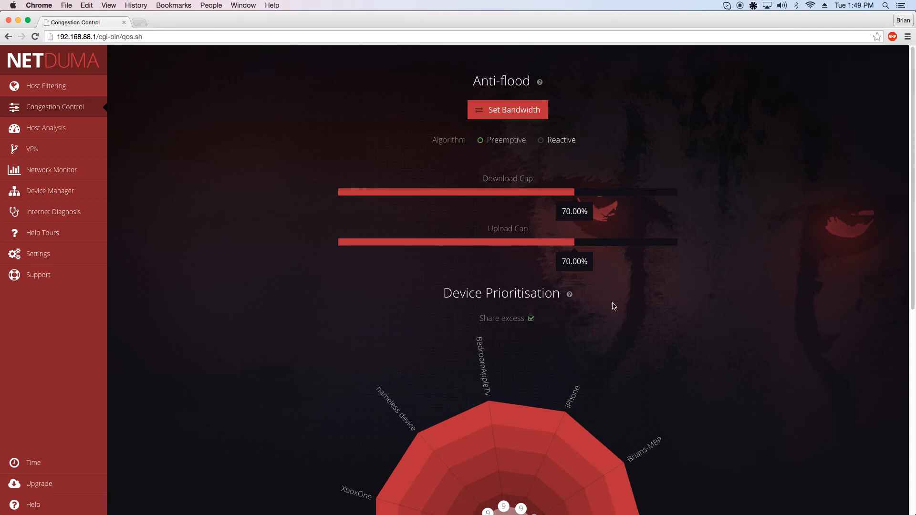
scroll(608, 362, down, 5)
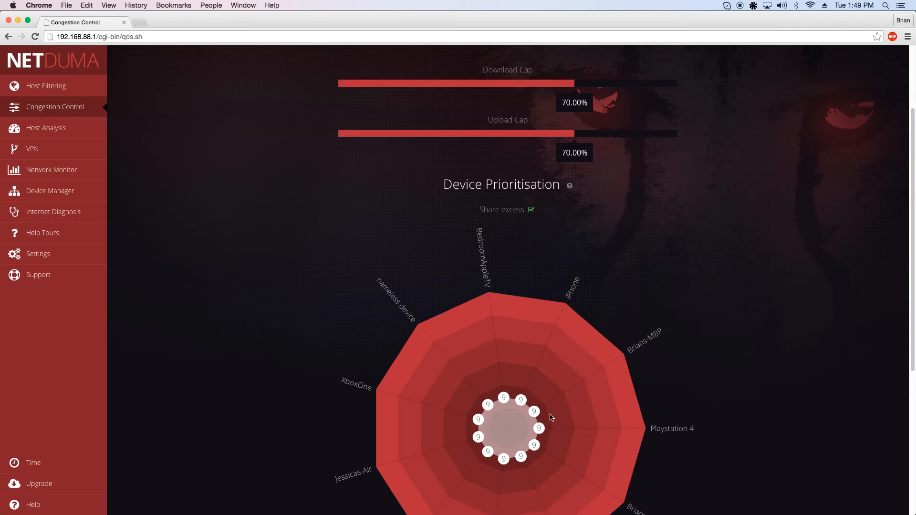
scroll(552, 418, up, 5)
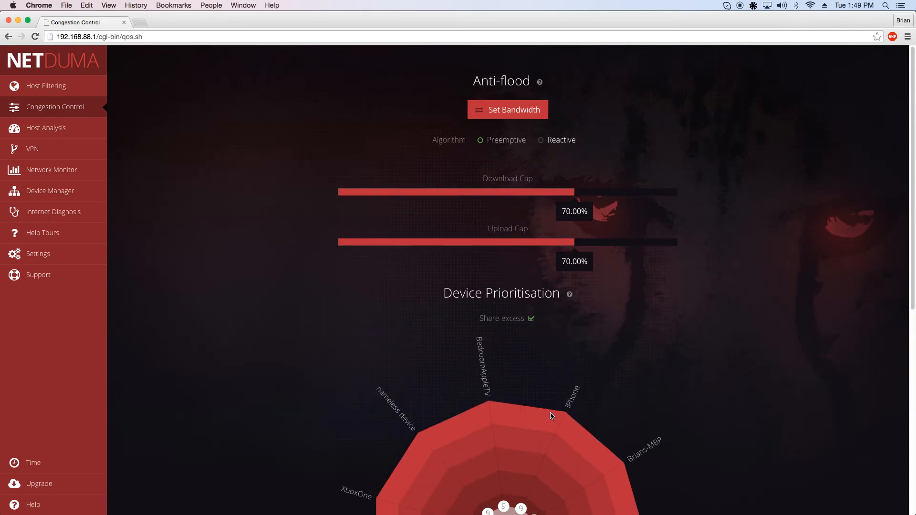
scroll(552, 415, down, 7)
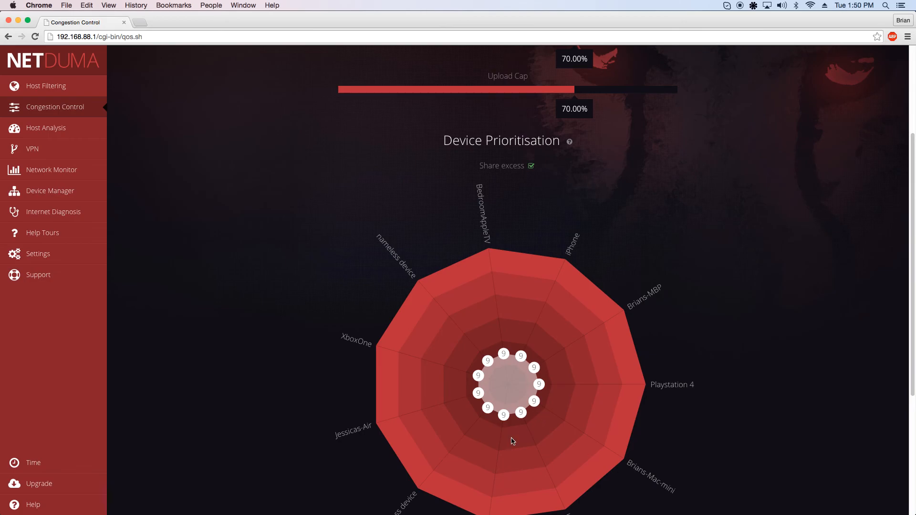
scroll(516, 435, down, 3)
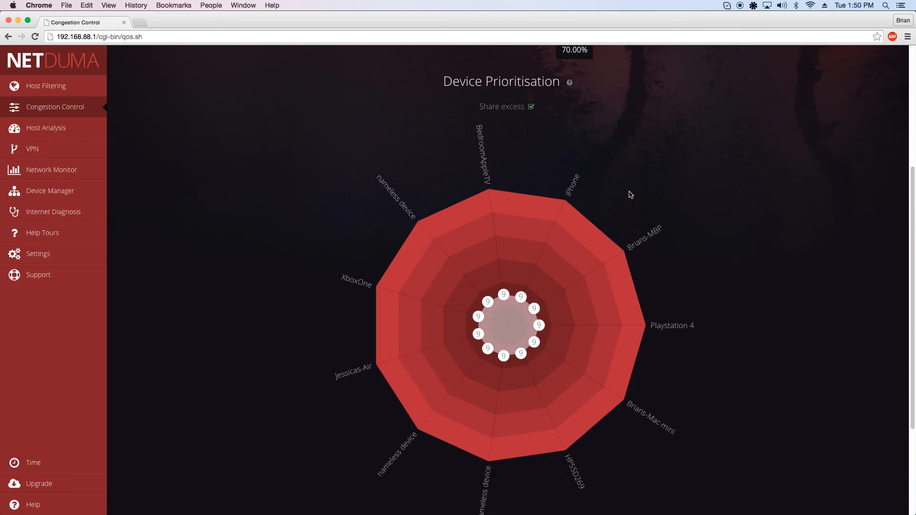
scroll(629, 194, up, 5)
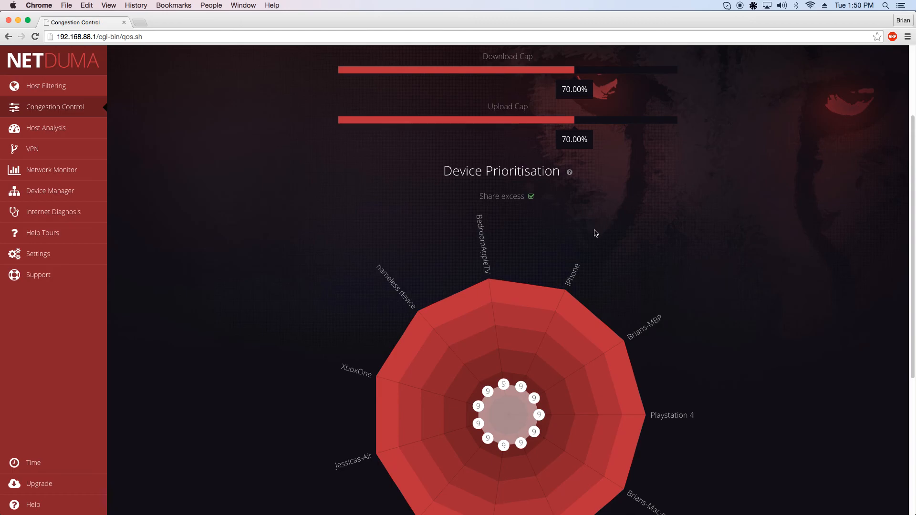
scroll(596, 231, up, 6)
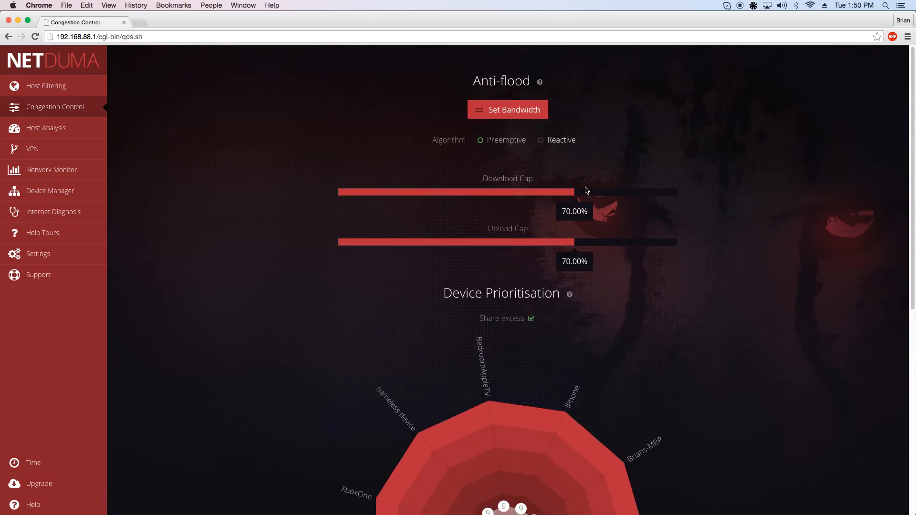
scroll(515, 400, down, 14)
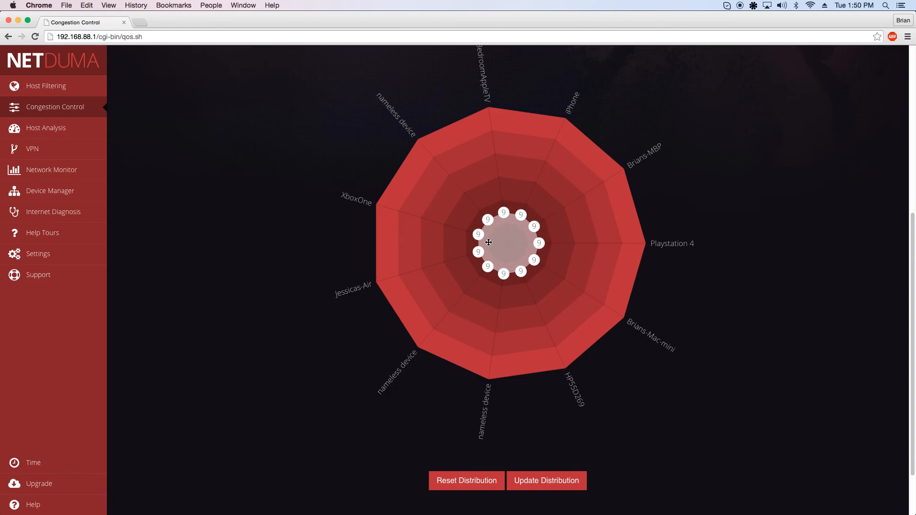
- Return to Host Filtering, switch the Geo-filter from kilometres to miles and set its distance to 512.01 mi, keeping Strict Mode enabled
click(58, 91)
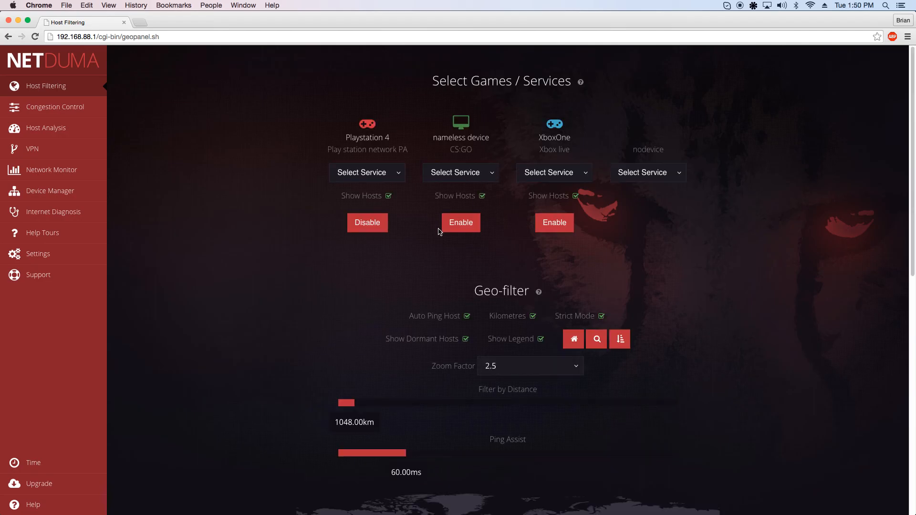
scroll(408, 410, down, 2)
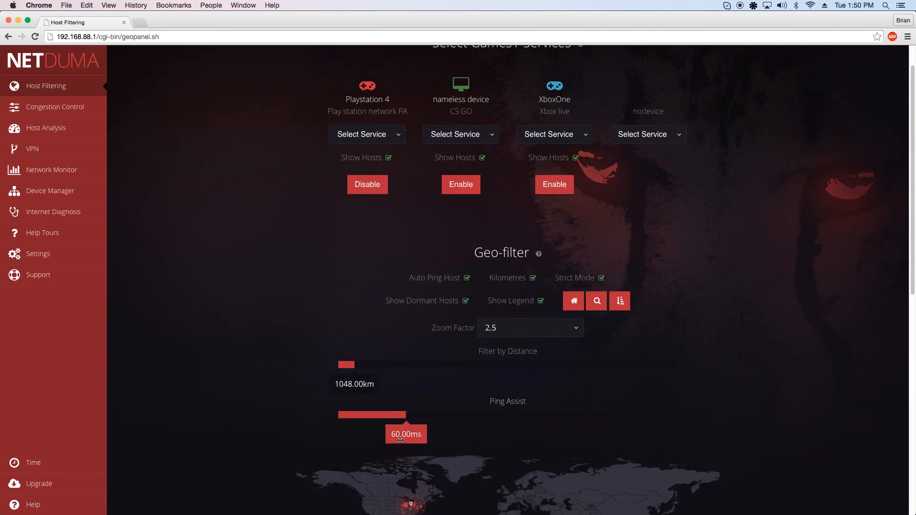
click(527, 278)
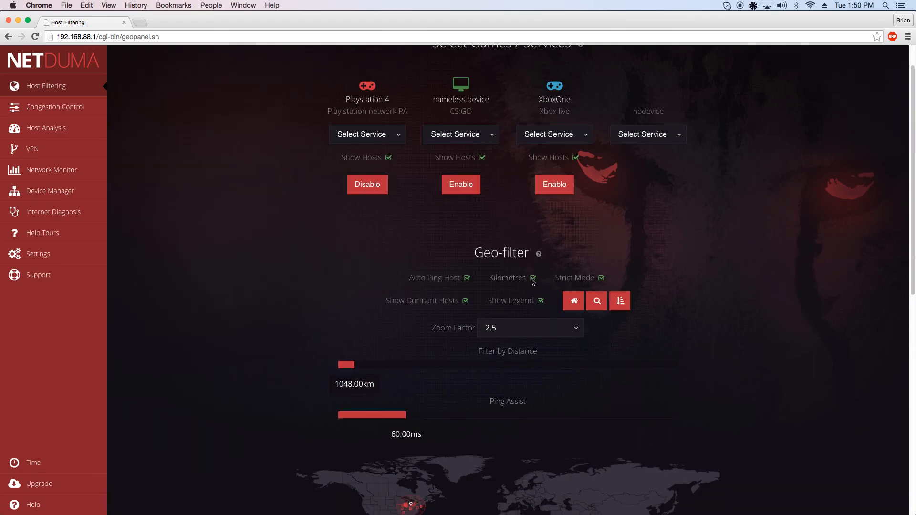
drag(356, 385, 345, 387)
click(603, 279)
click(602, 280)
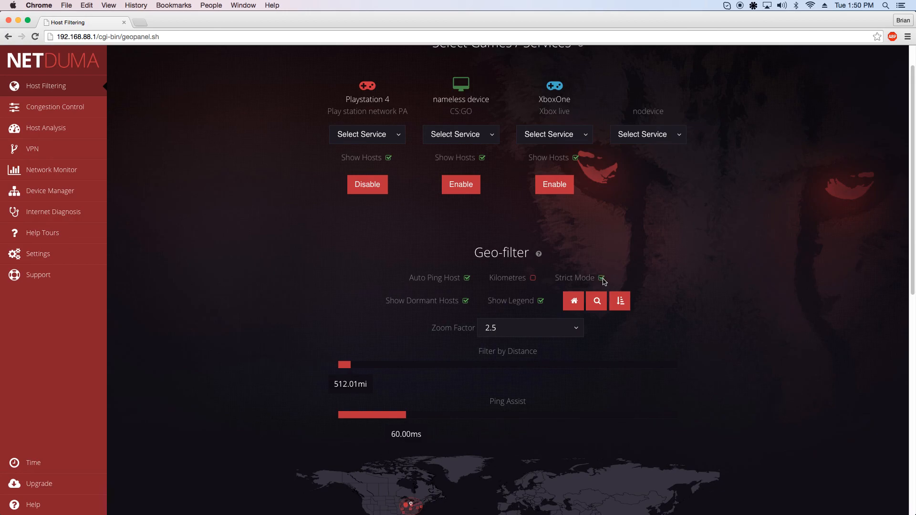